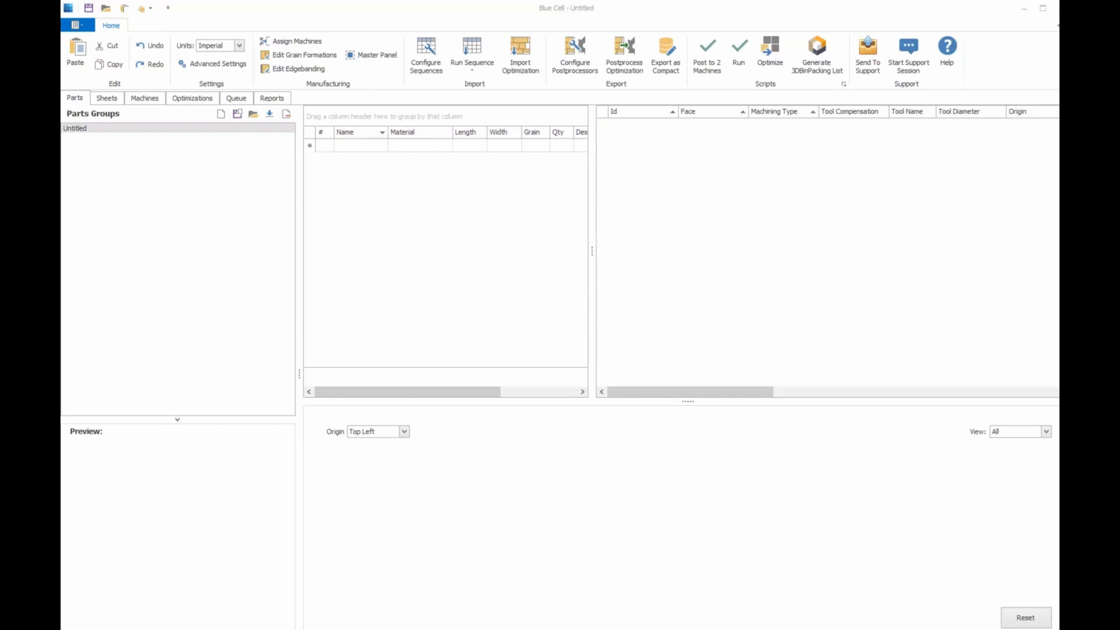
- Create an import sequence named "New Sequence" in the sequence configuration
click(429, 71)
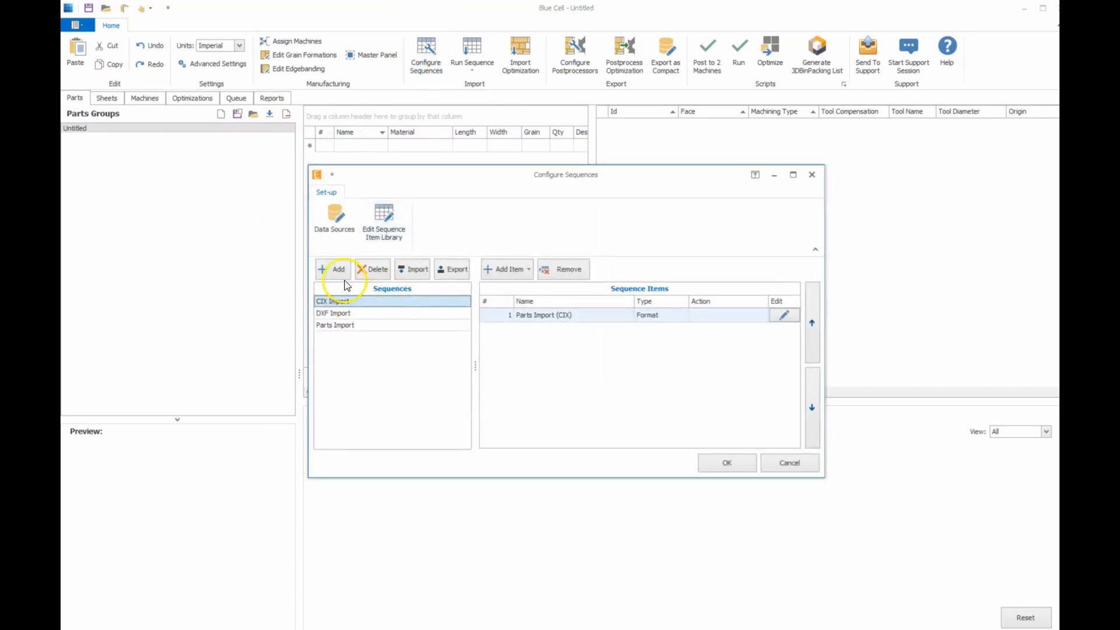
click(334, 269)
text(New Sequence)
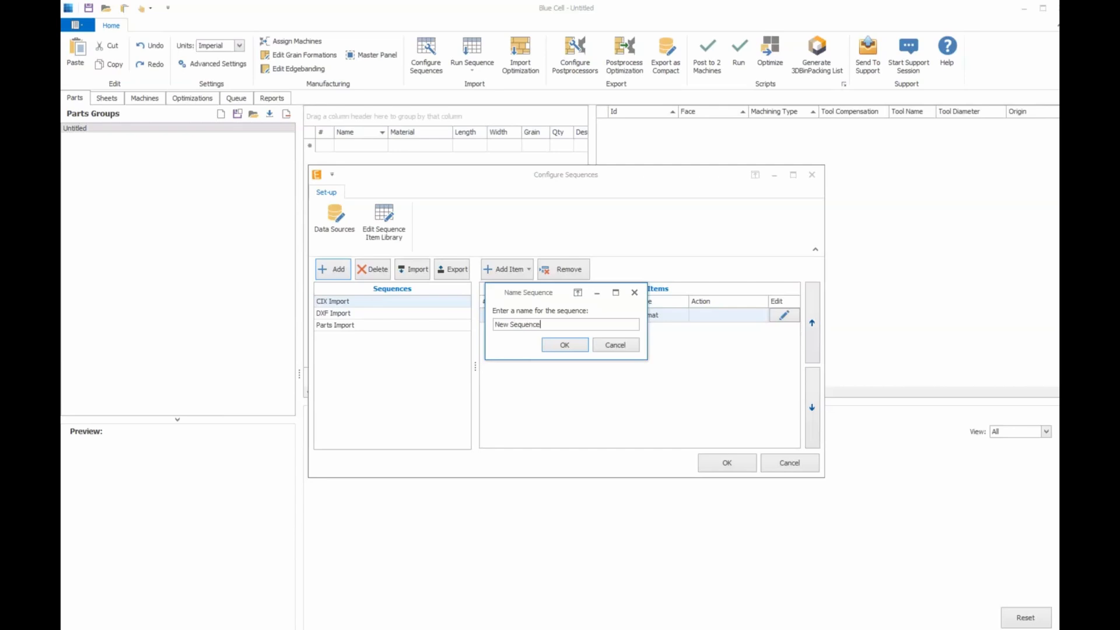
click(565, 345)
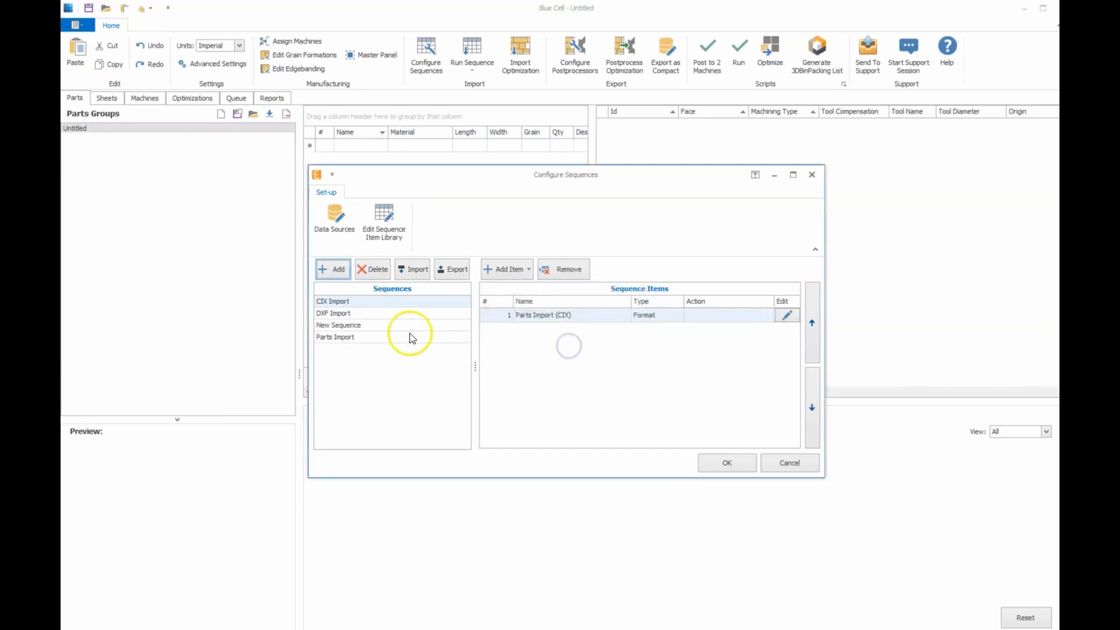
- Start a new ASCII sequence item in New Sequence
click(383, 325)
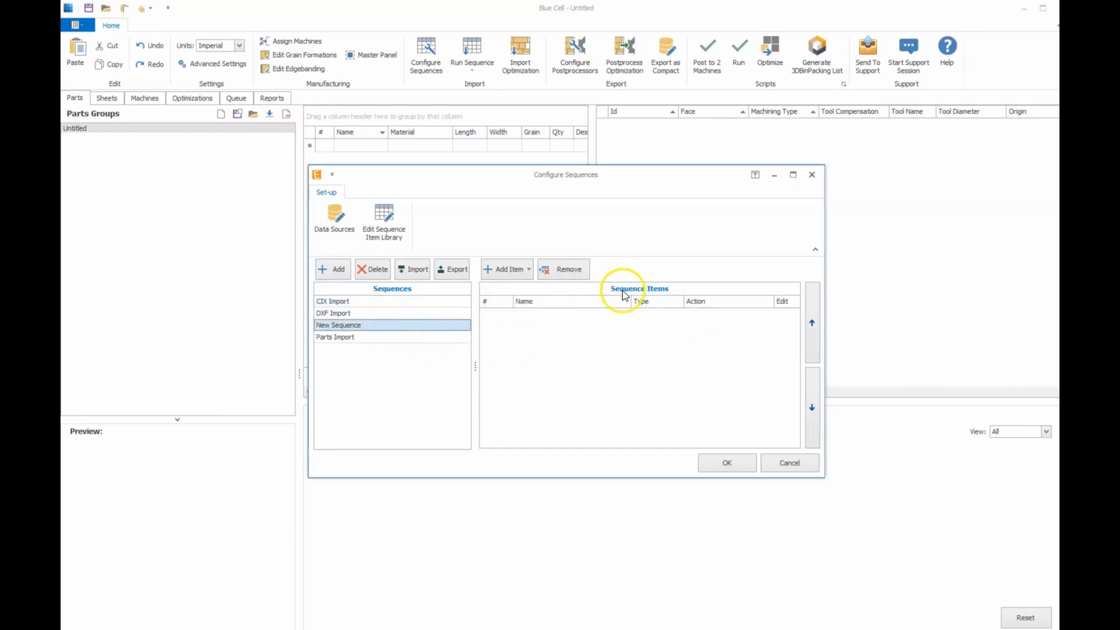
click(530, 270)
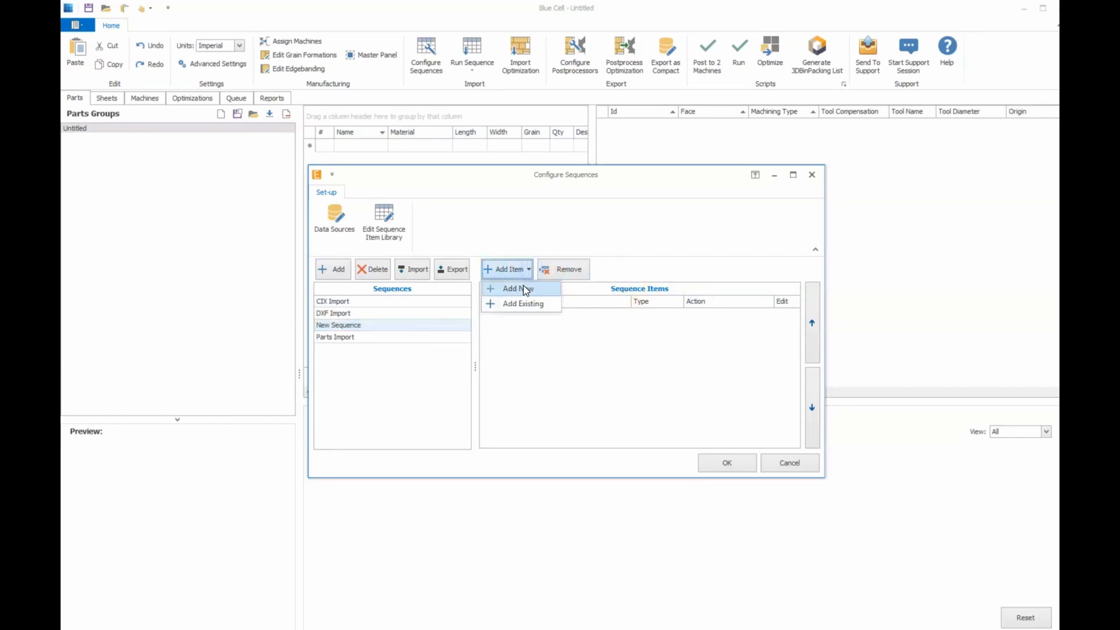
click(523, 285)
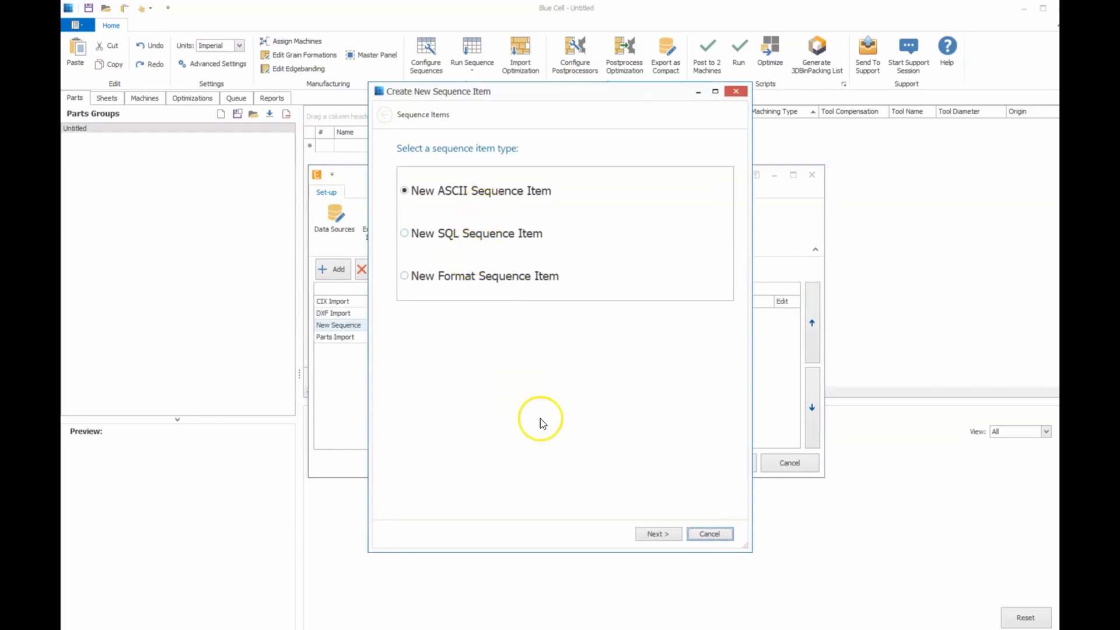
click(678, 538)
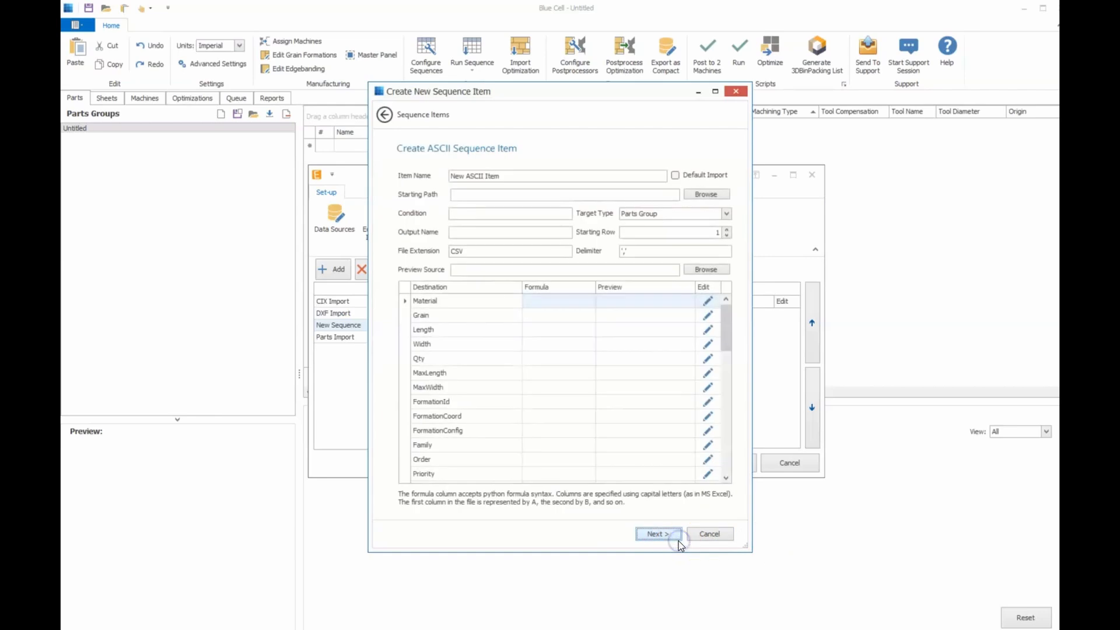
- Set the ASCII item's starting path to C:\Eurosoft\Resources\BlueCell Demo Data\CSV Files (Imperial)\
click(552, 177)
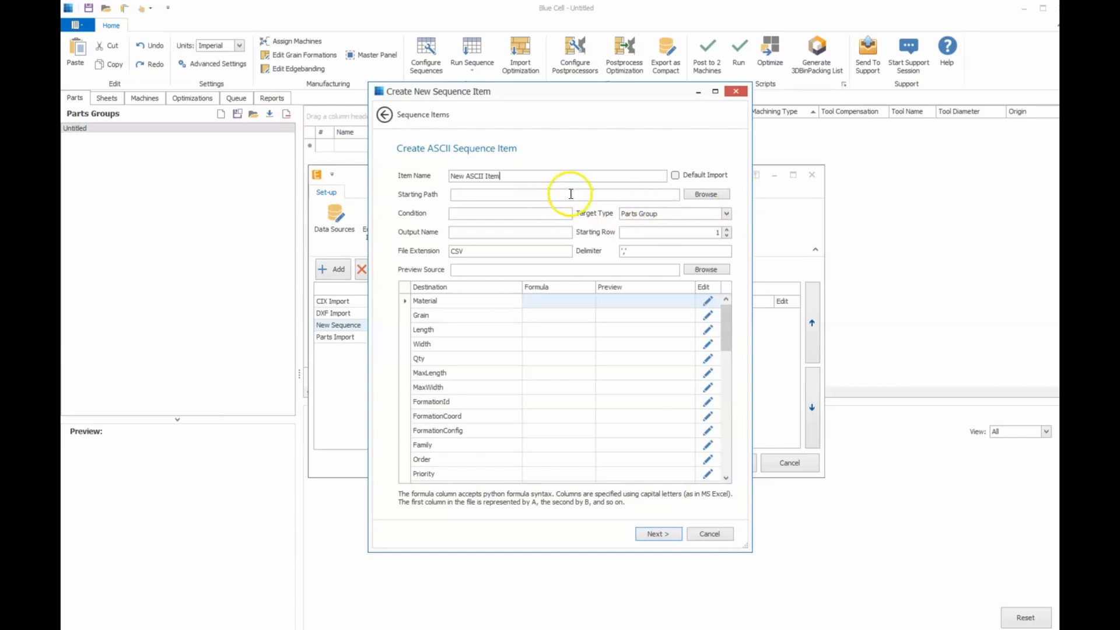
click(705, 194)
scroll(577, 268, down, 2)
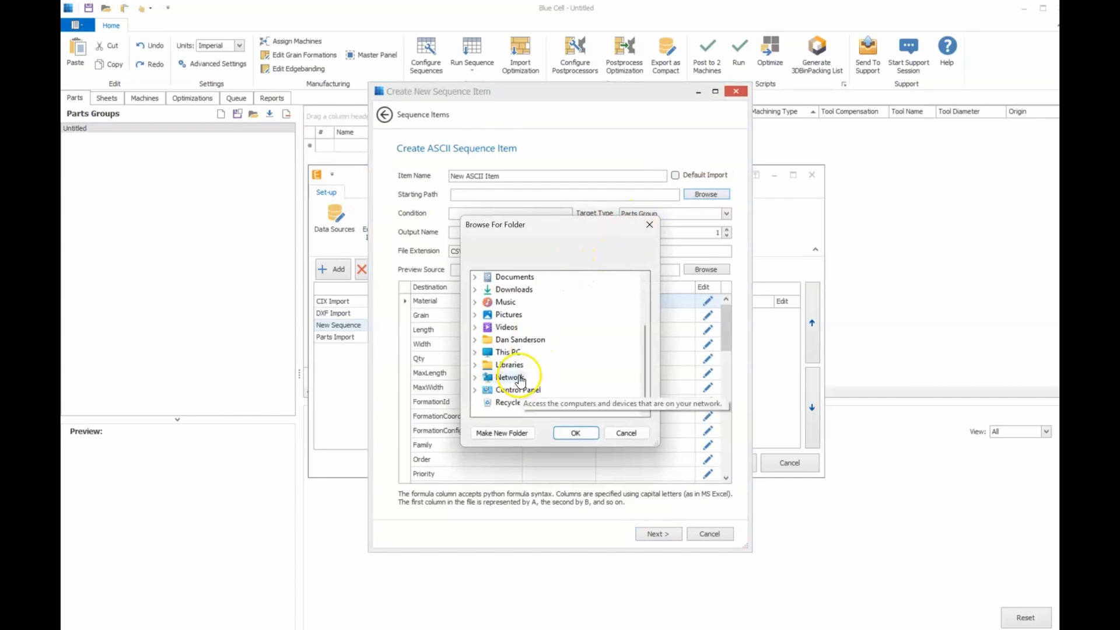
double_click(508, 352)
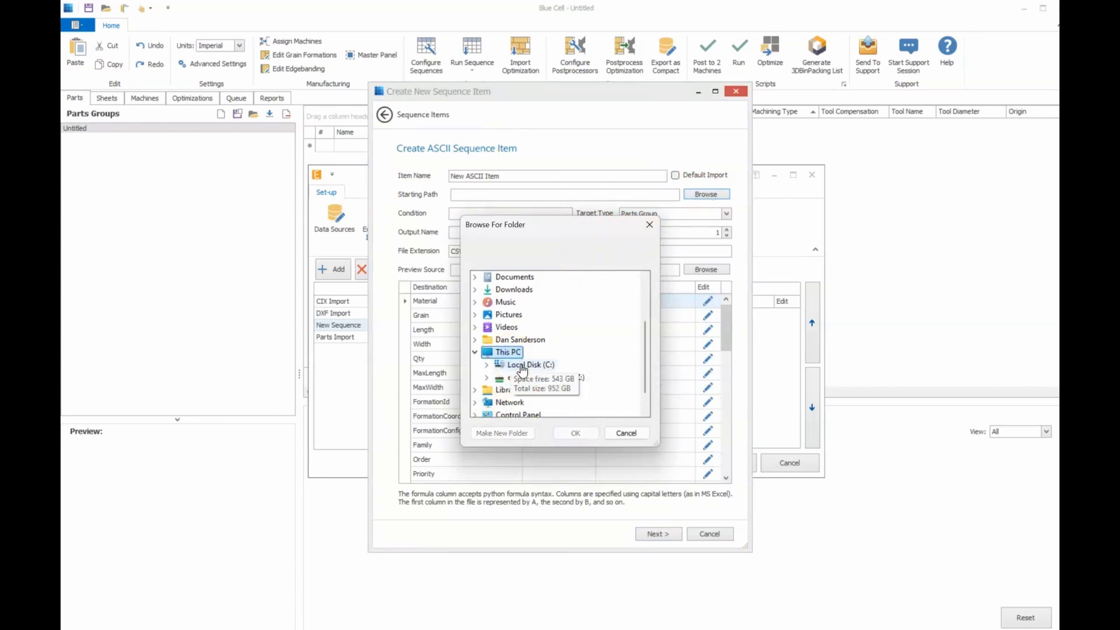
double_click(522, 366)
double_click(533, 317)
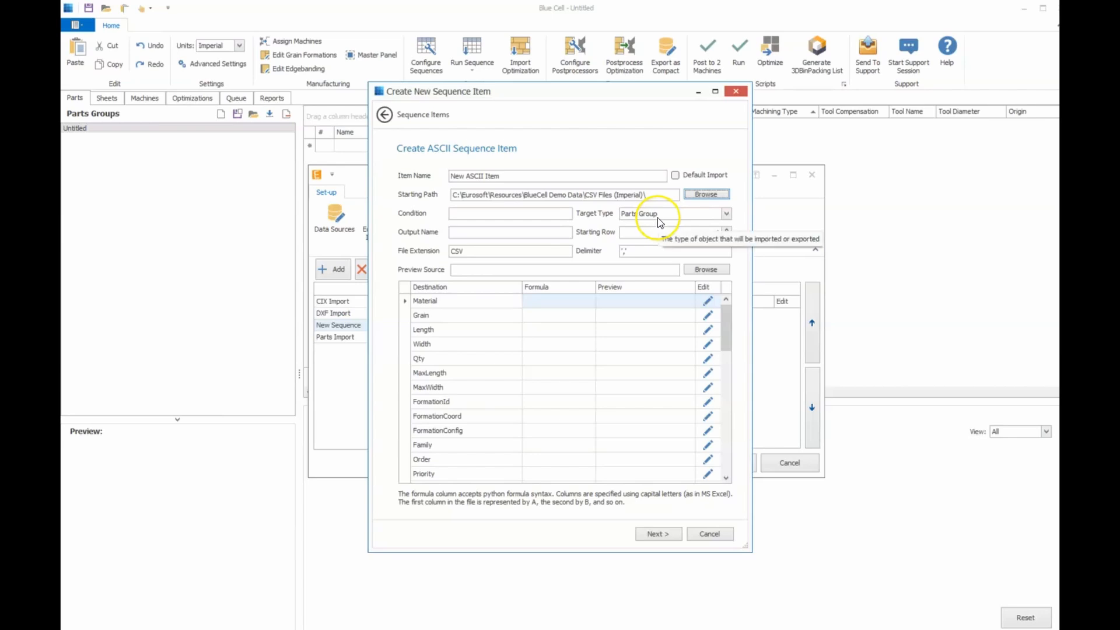
- Choose Parts Group as the item's target type and set the starting row to 2 to skip the header row
click(726, 214)
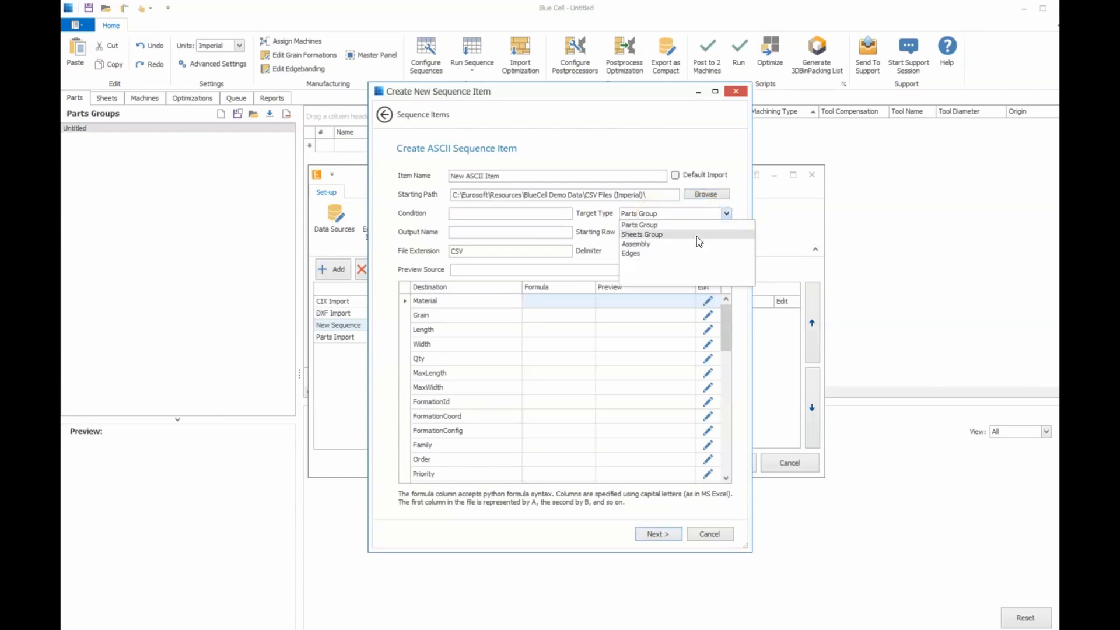
click(699, 234)
click(724, 215)
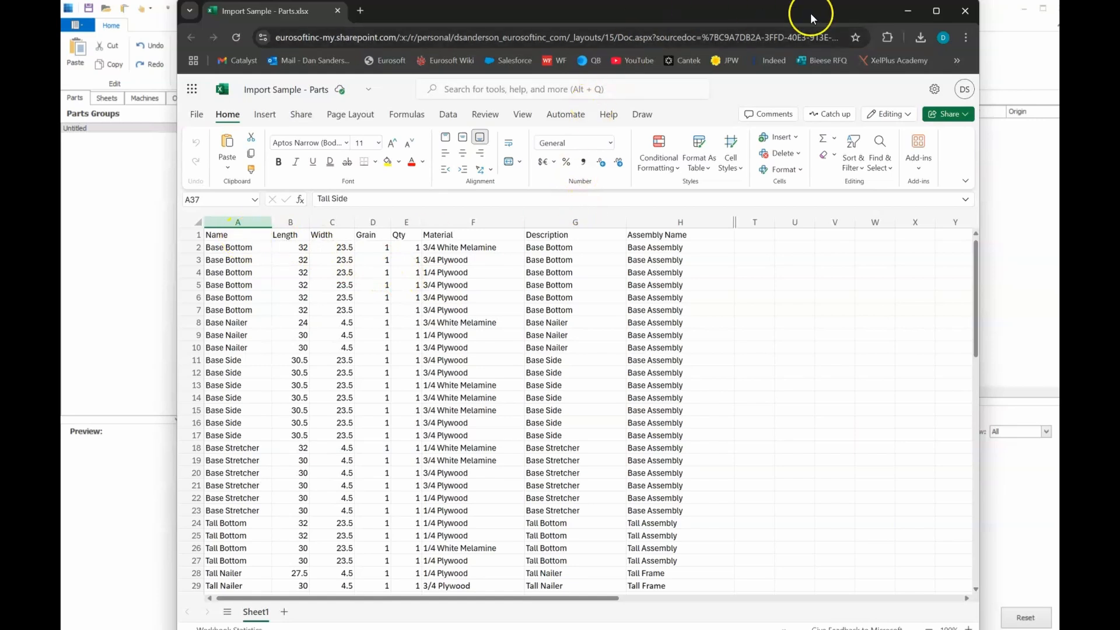
click(907, 11)
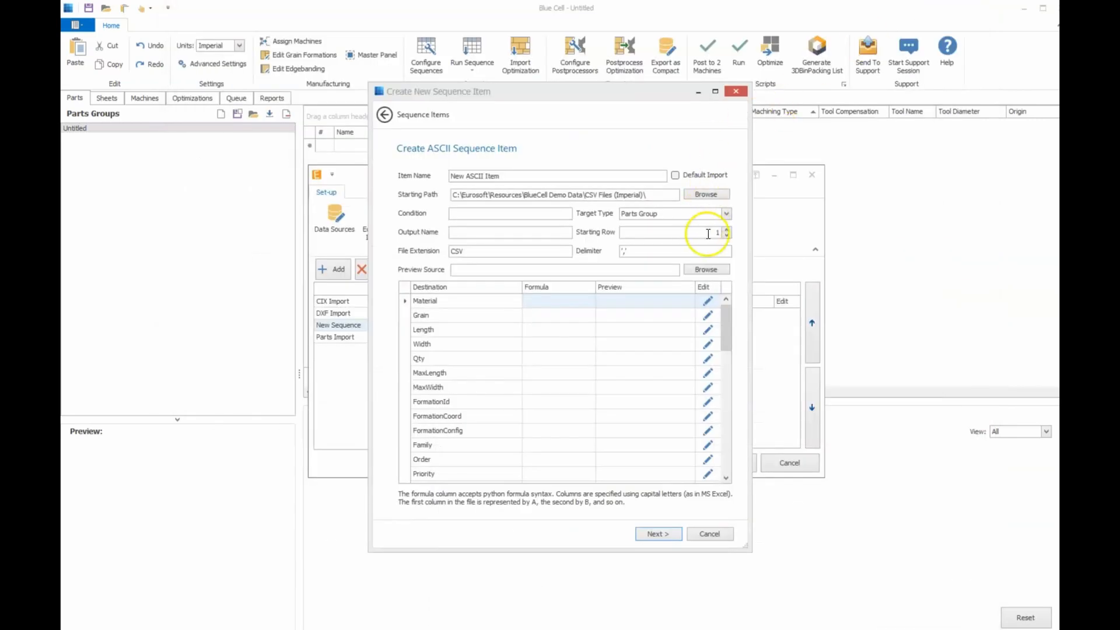
click(726, 230)
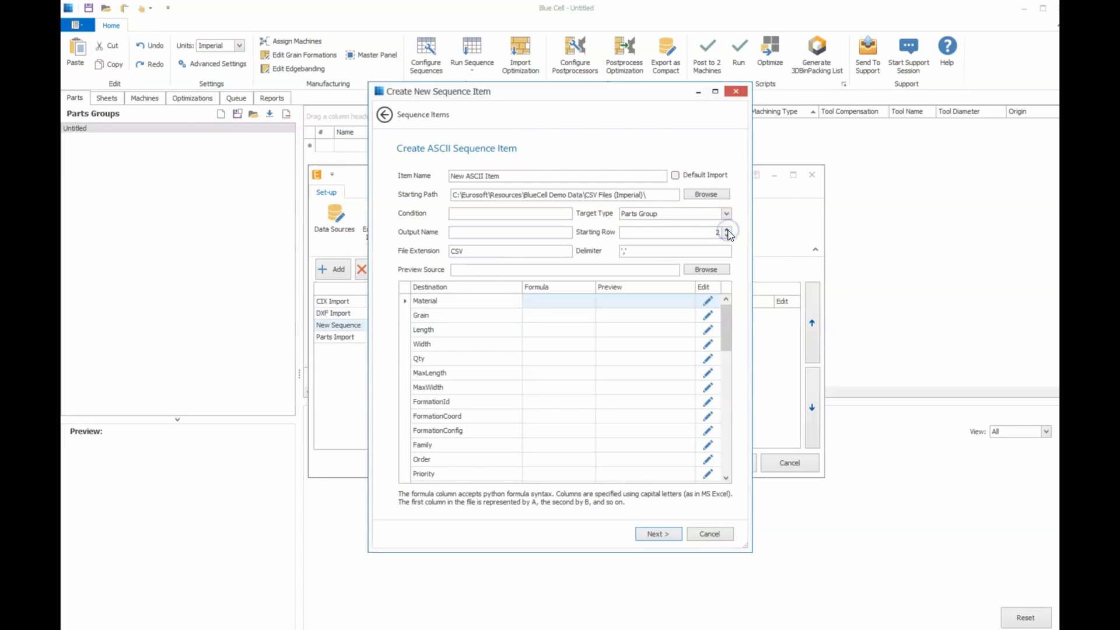
click(665, 250)
- Choose the Import Sample - Parts CSV file in the CSV Files (Imperial) folder as the preview source
click(704, 271)
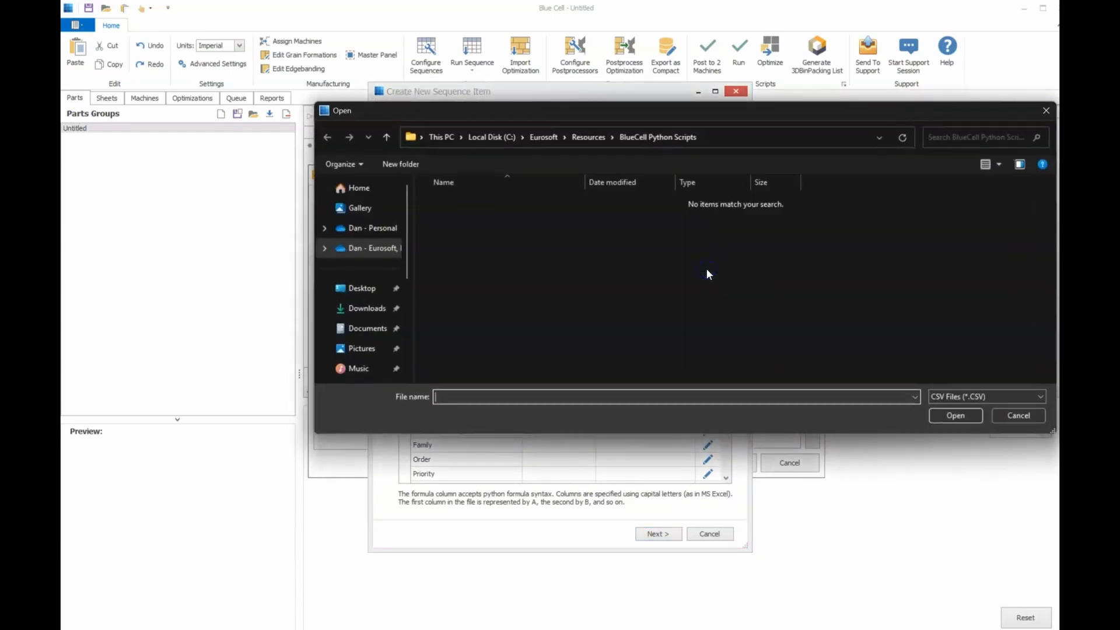
click(590, 142)
click(527, 217)
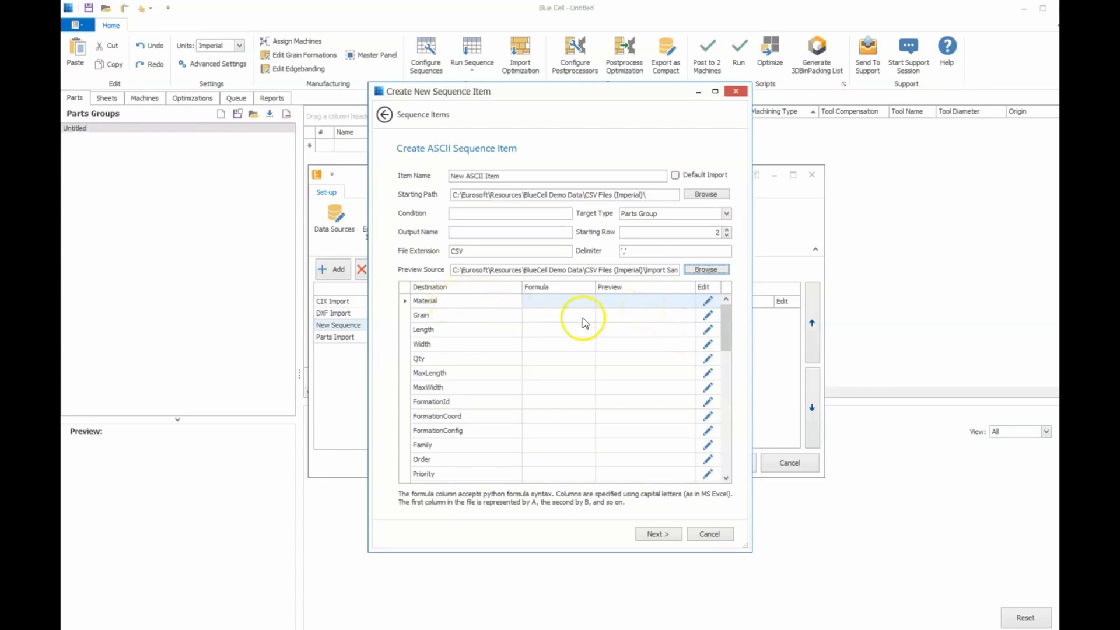
- Inspect the values of source column F and map that column to the Material field
click(706, 302)
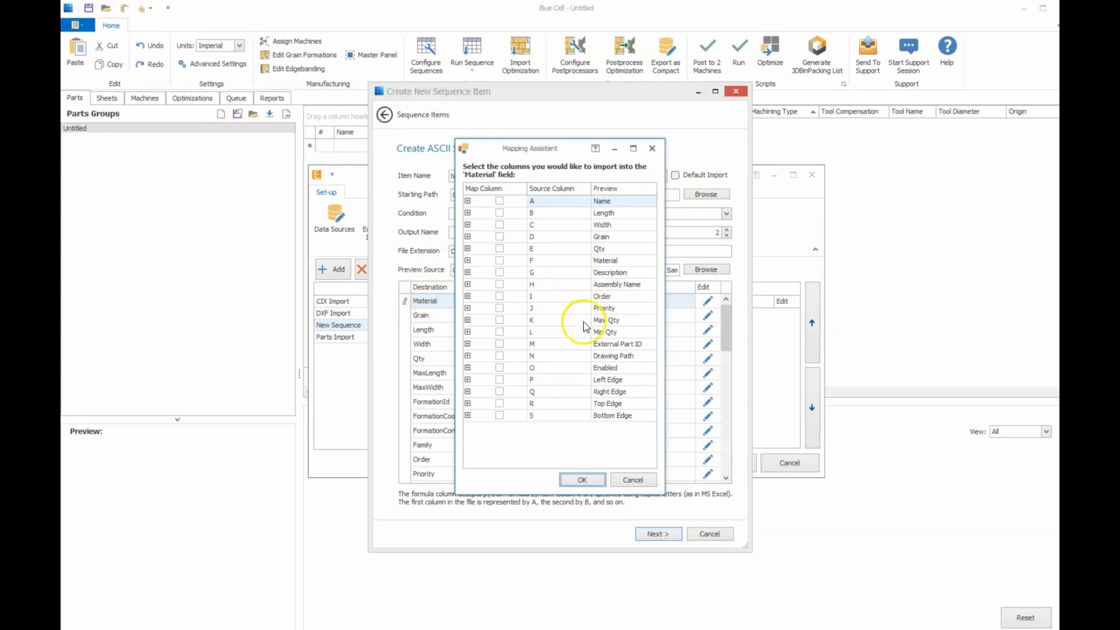
click(467, 261)
scroll(525, 294, up, 1)
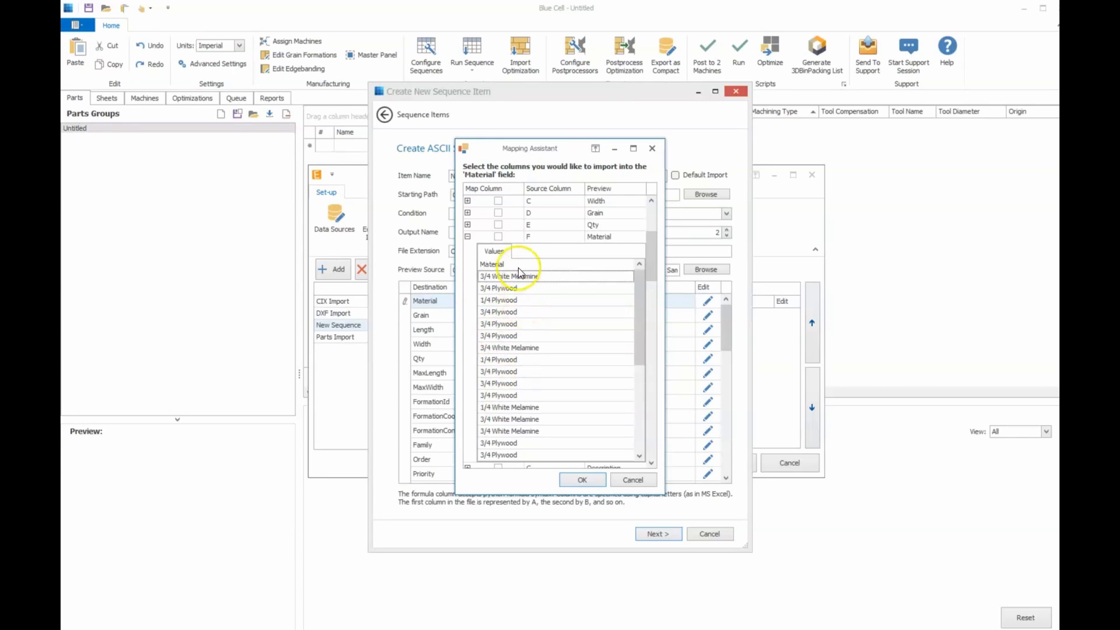
click(499, 236)
click(582, 479)
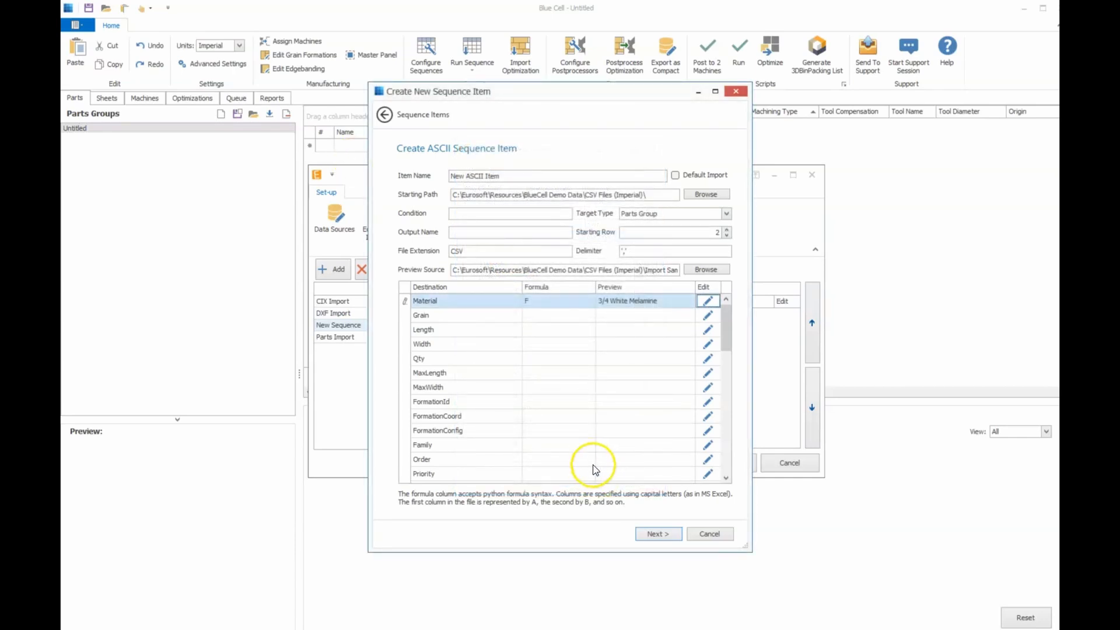
- Map source column D to the Grain field
click(708, 316)
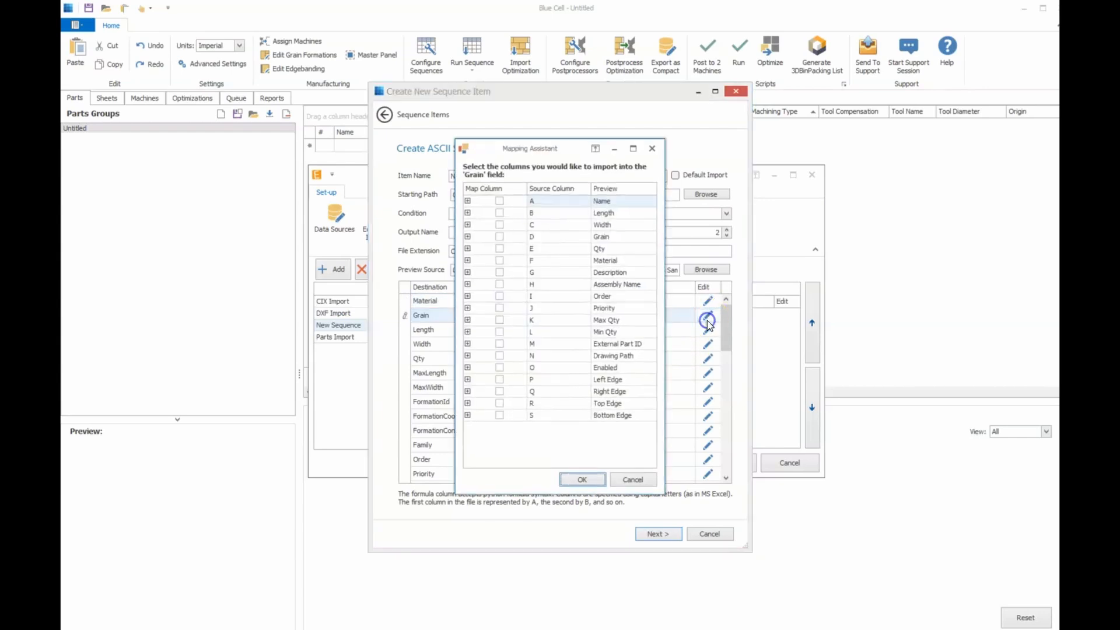
click(499, 236)
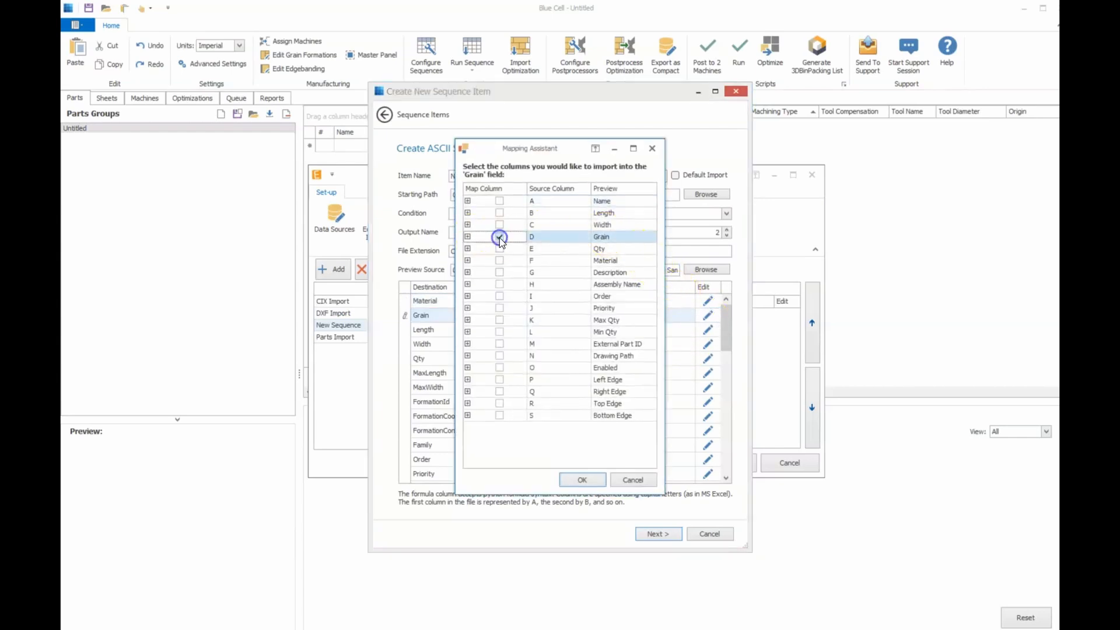
click(582, 479)
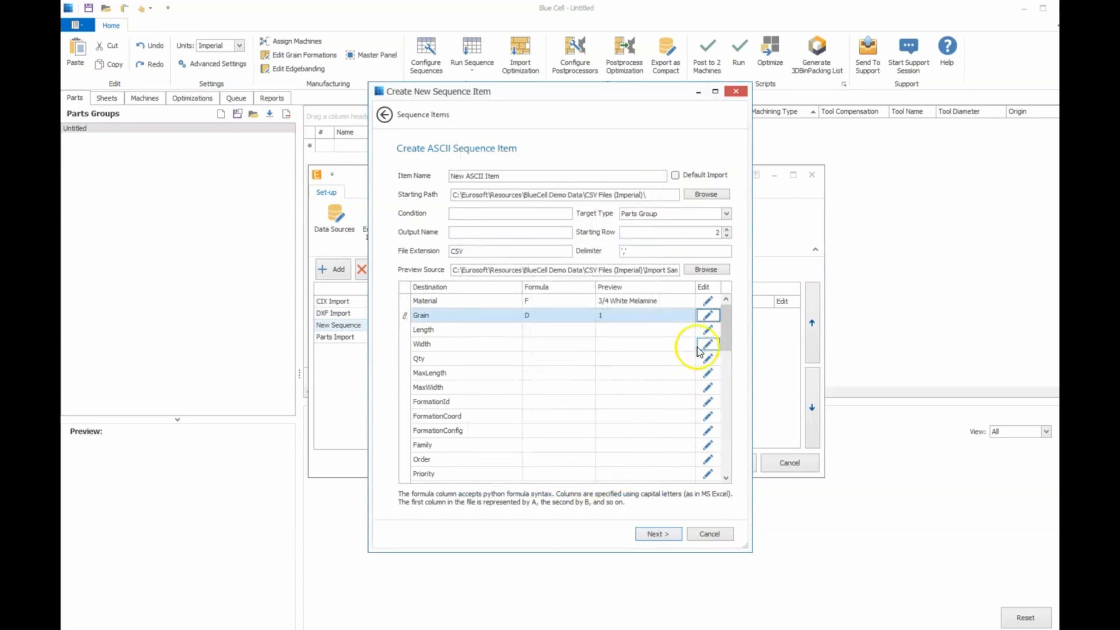
- Map the remaining part fields, including Name to source column A, and finish the ASCII item, saving the sequence configuration
click(707, 330)
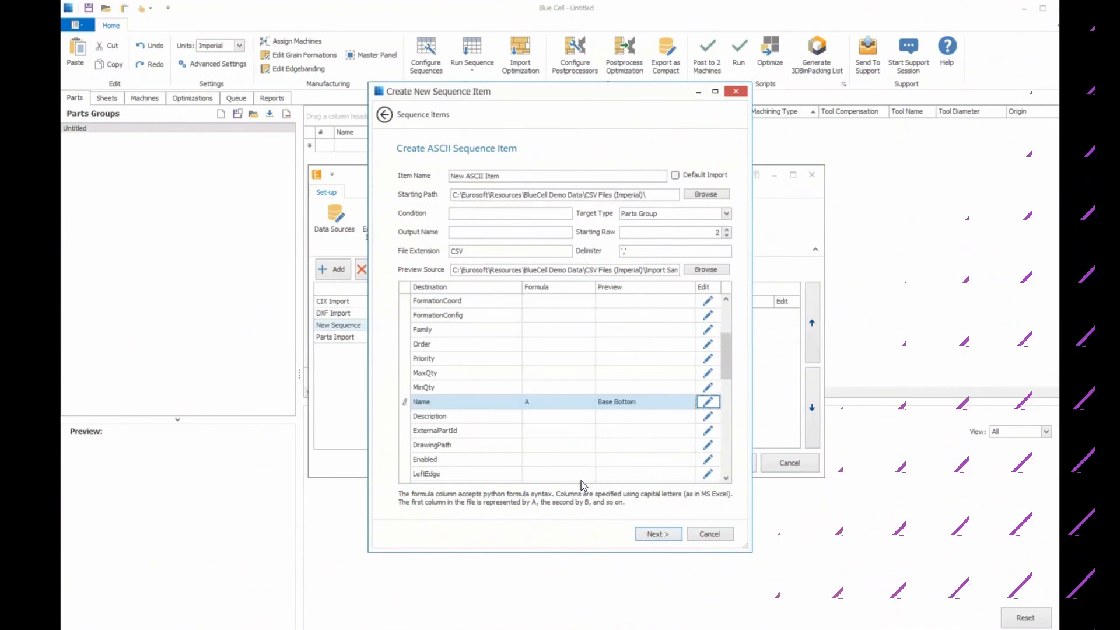
click(656, 534)
click(658, 534)
click(728, 464)
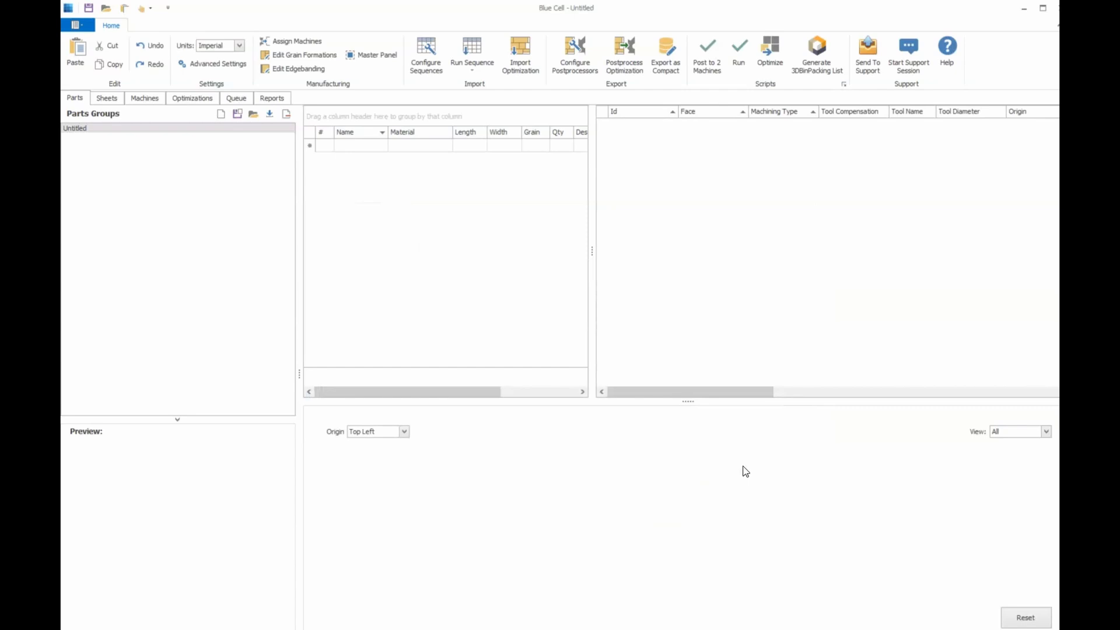
- Run New Sequence to import the Import Sample - Parts CSV file
click(473, 71)
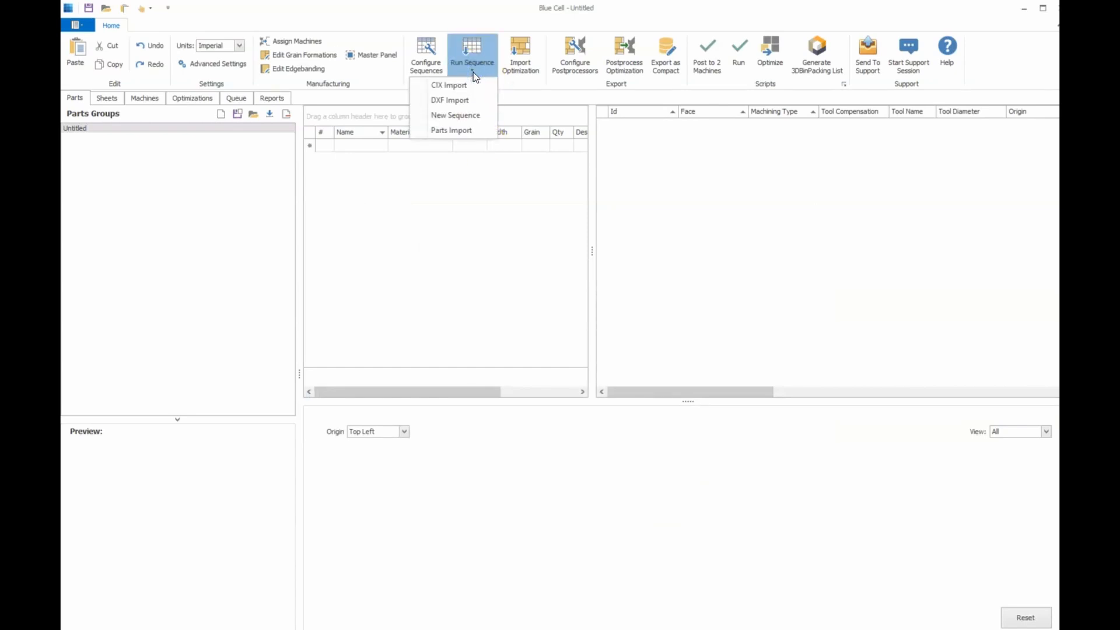
click(465, 116)
click(464, 117)
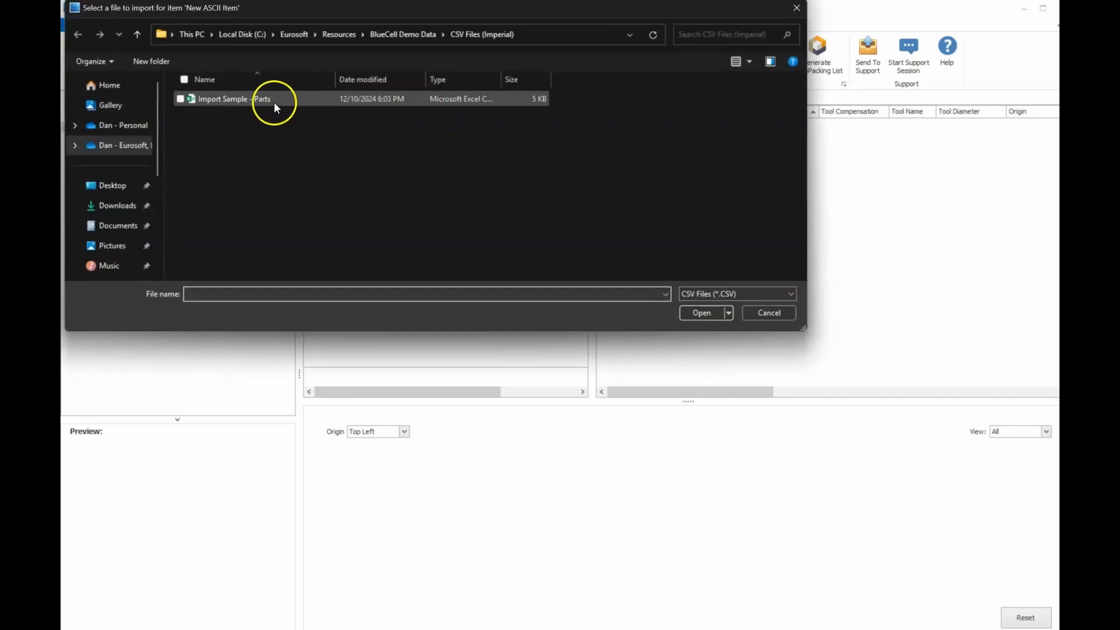
click(274, 101)
click(703, 313)
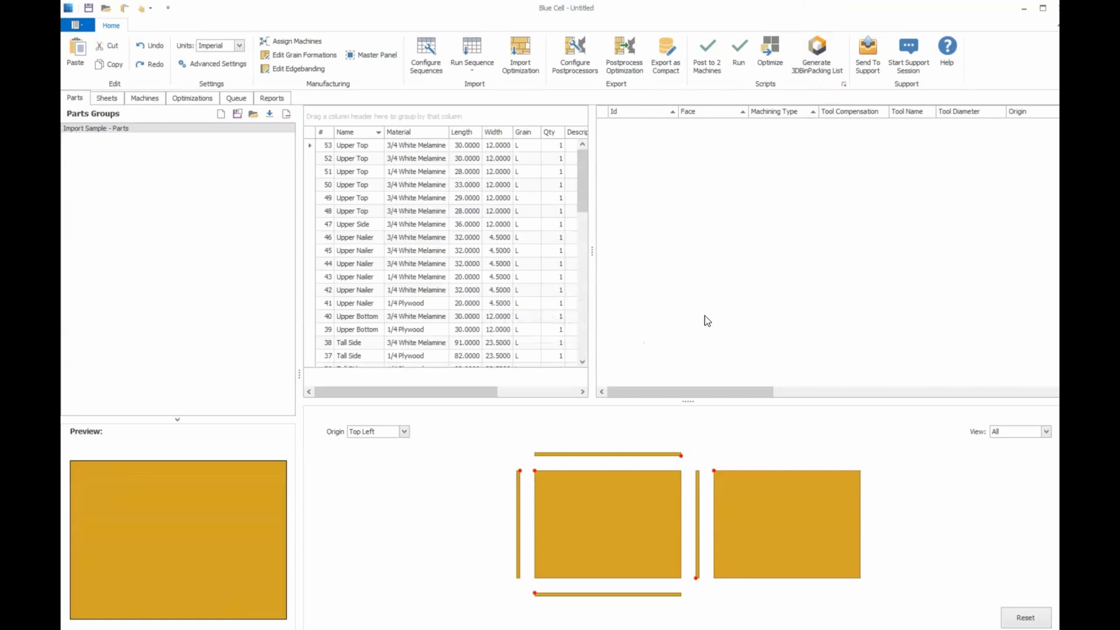
- Look through the imported parts list and run the optimization on the parts
click(369, 199)
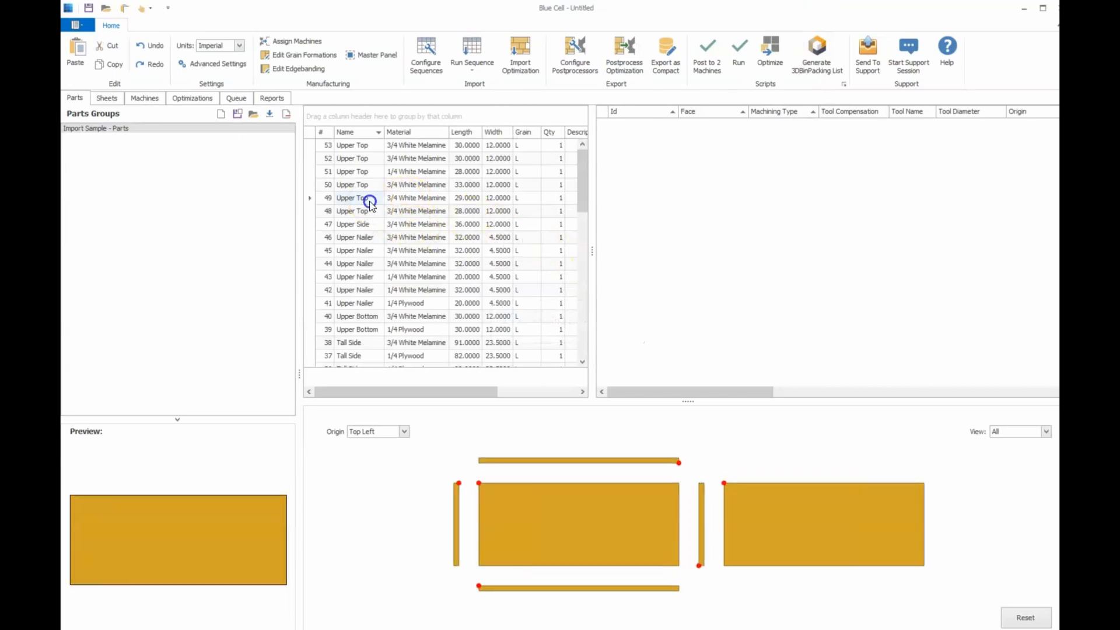
scroll(369, 202, down, 3)
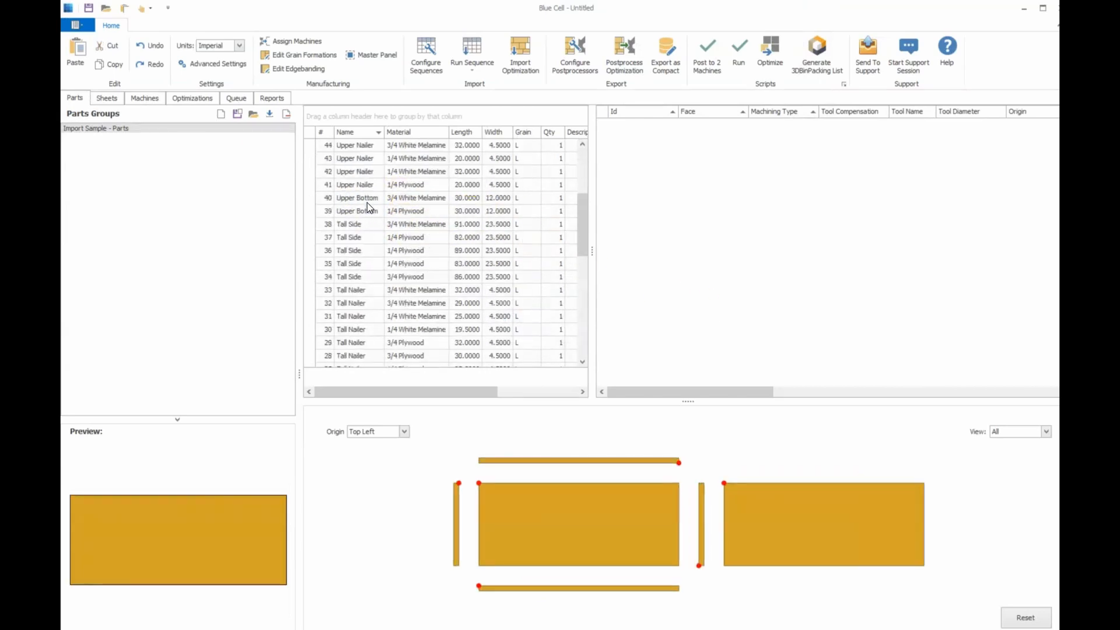
scroll(366, 201, up, 3)
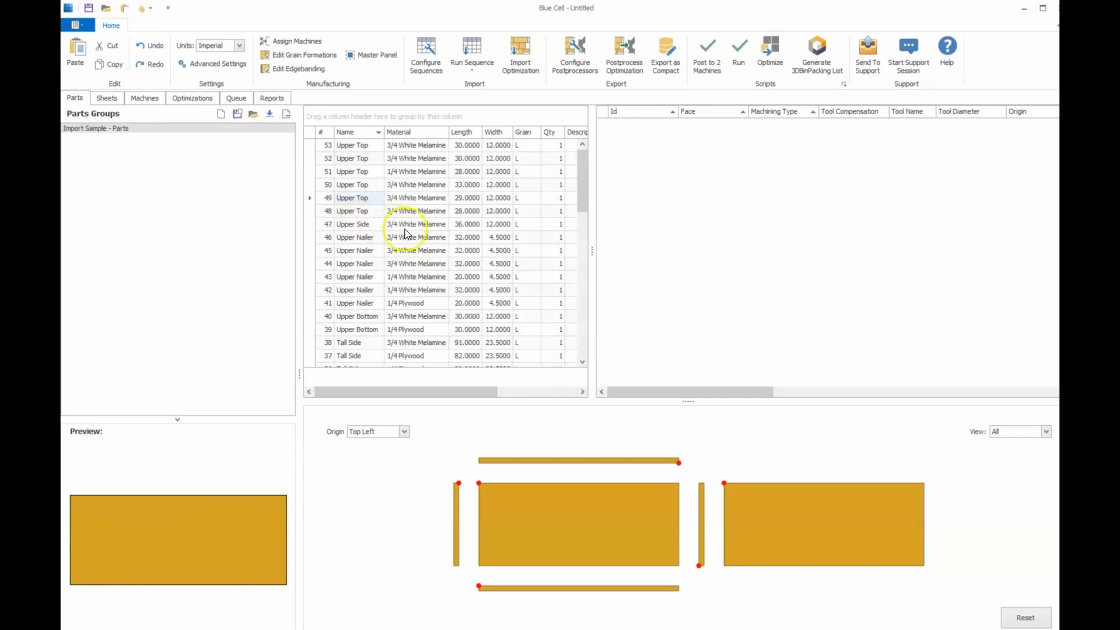
click(770, 53)
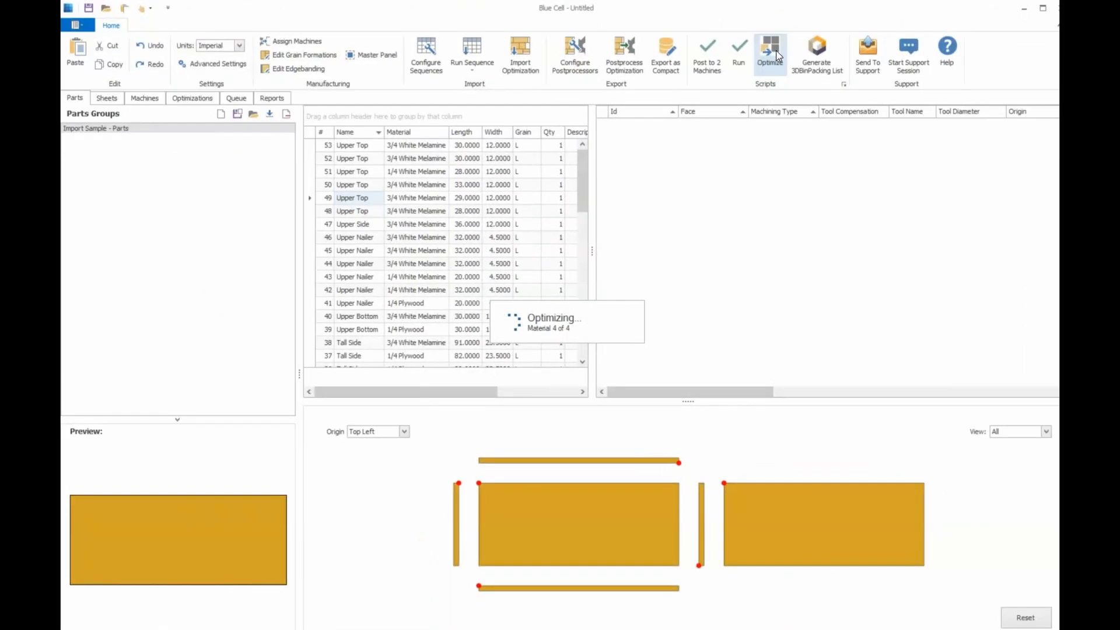